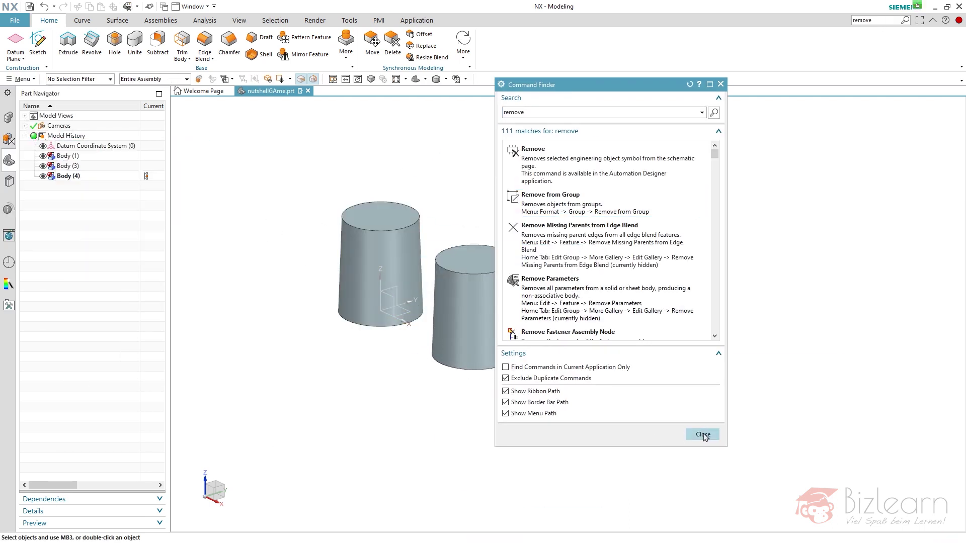
Step: Confirm Remove Parameters on the three tapered cylinders and close the Command Finder
{"action": "left_click", "coordinate": [702, 434]}
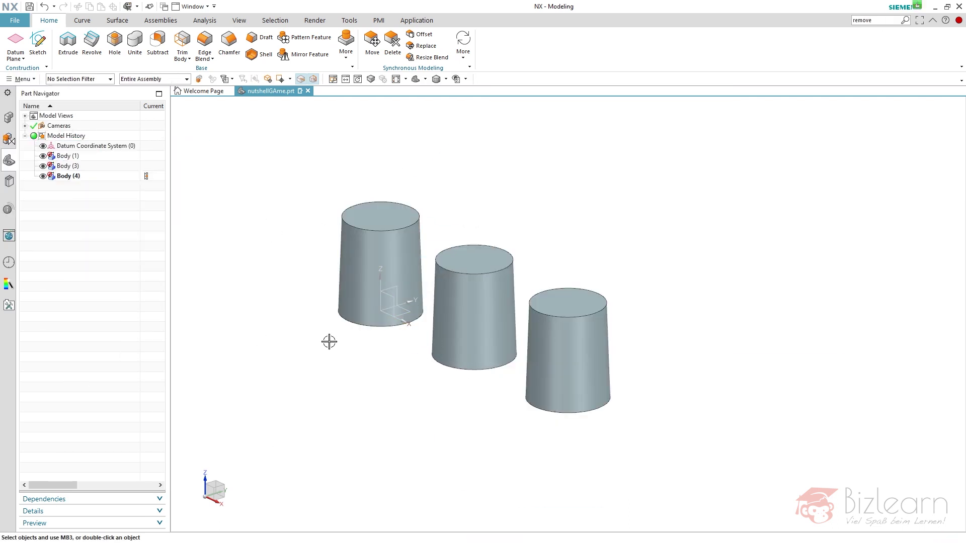
Step: Delete Datum Coordinate System (0) and fit the three cylinders to the view
{"action": "left_click", "coordinate": [82, 147]}
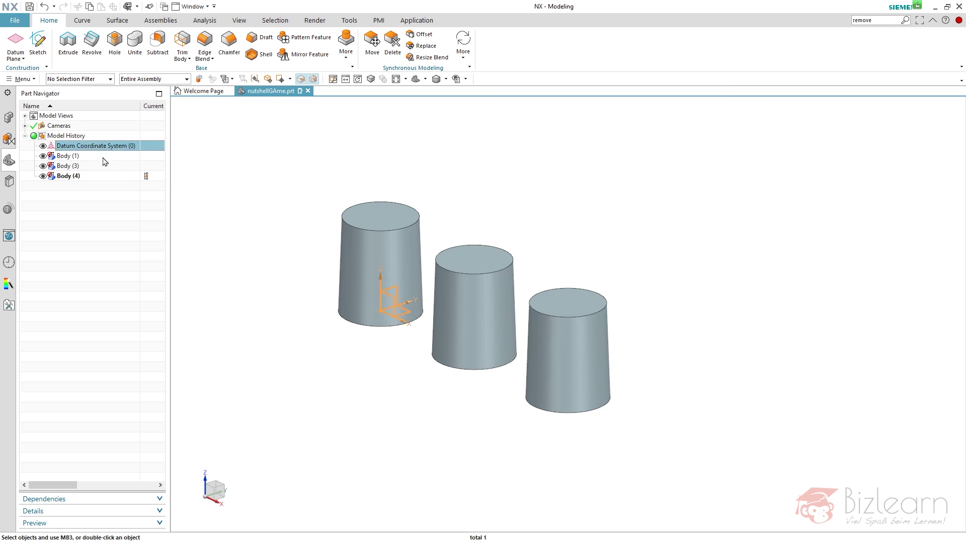
{"action": "key", "text": "Delete"}
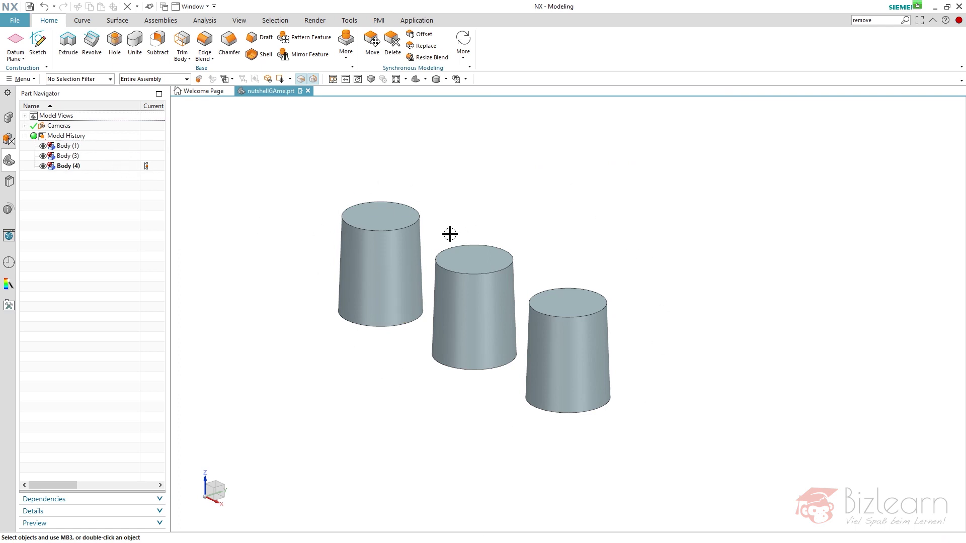
{"action": "scroll", "coordinate": [450, 234], "scroll_direction": "up", "scroll_amount": 2}
{"action": "scroll", "coordinate": [529, 218], "scroll_direction": "down", "scroll_amount": 1}
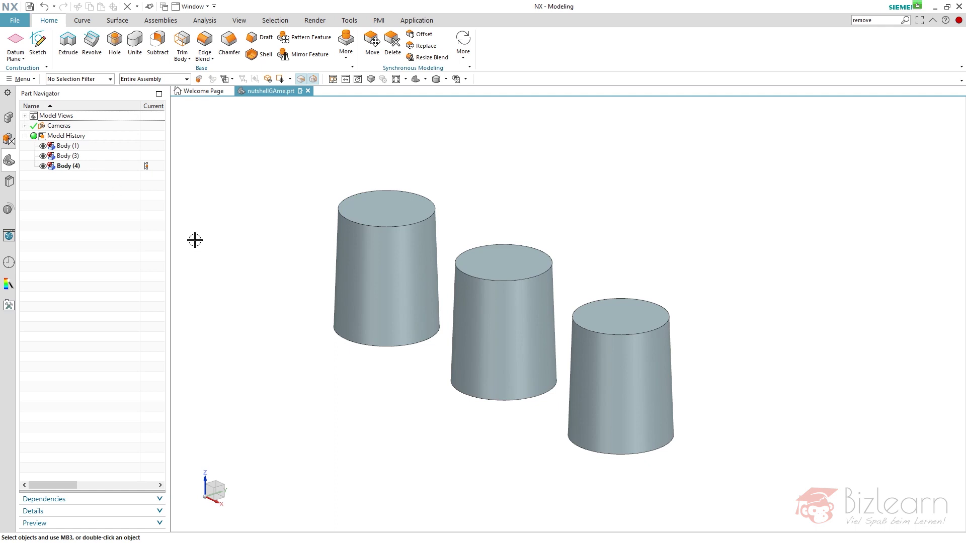
{"action": "key", "text": "ctrl+f"}
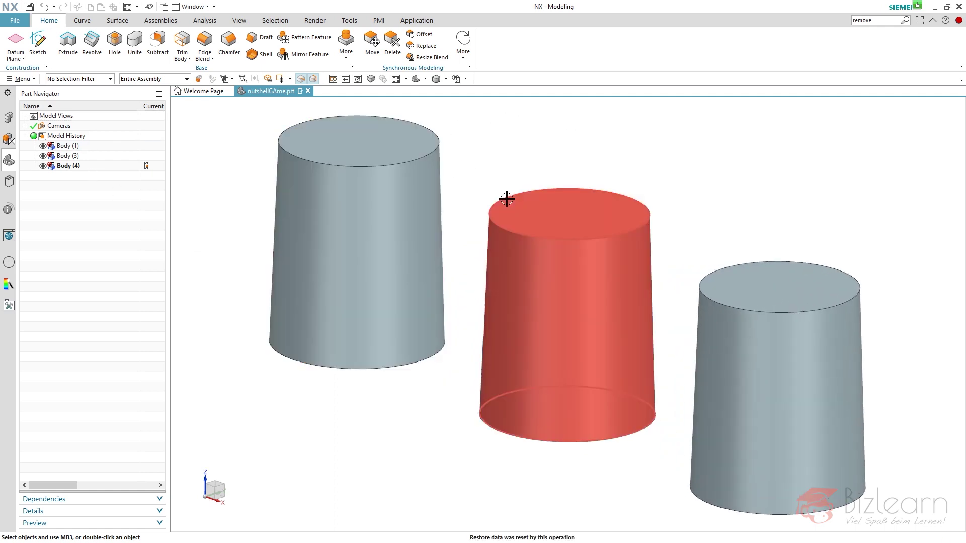
{"action": "left_click", "coordinate": [77, 146]}
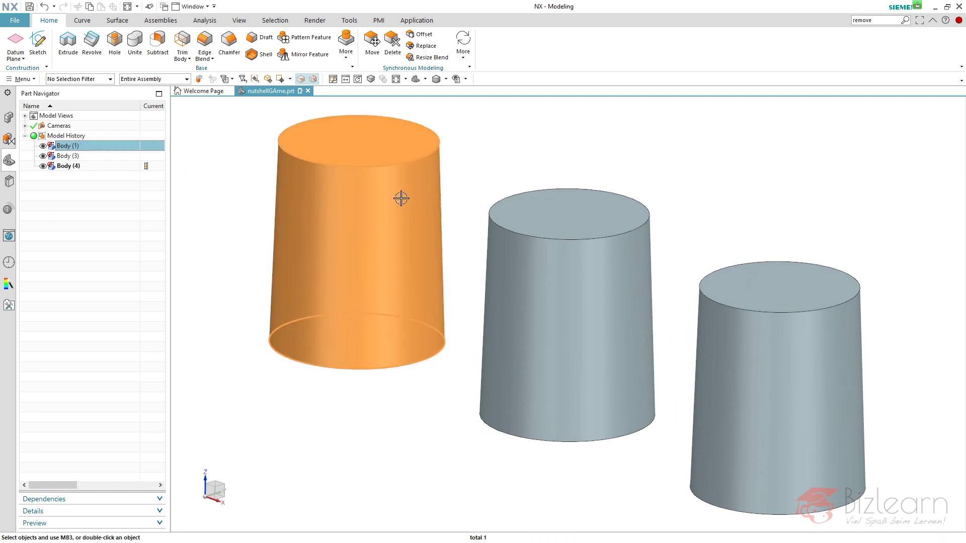
{"action": "key", "text": "Escape"}
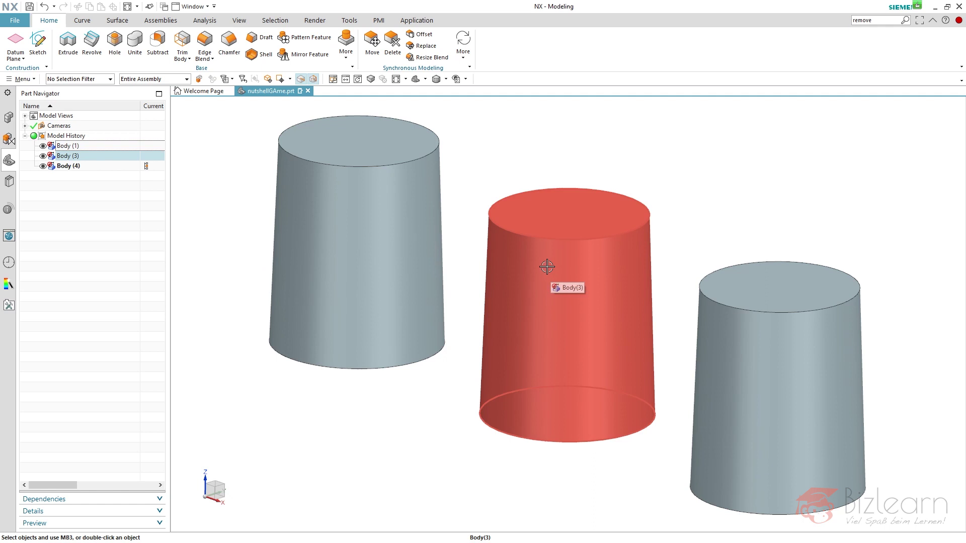
{"action": "left_click", "coordinate": [624, 245]}
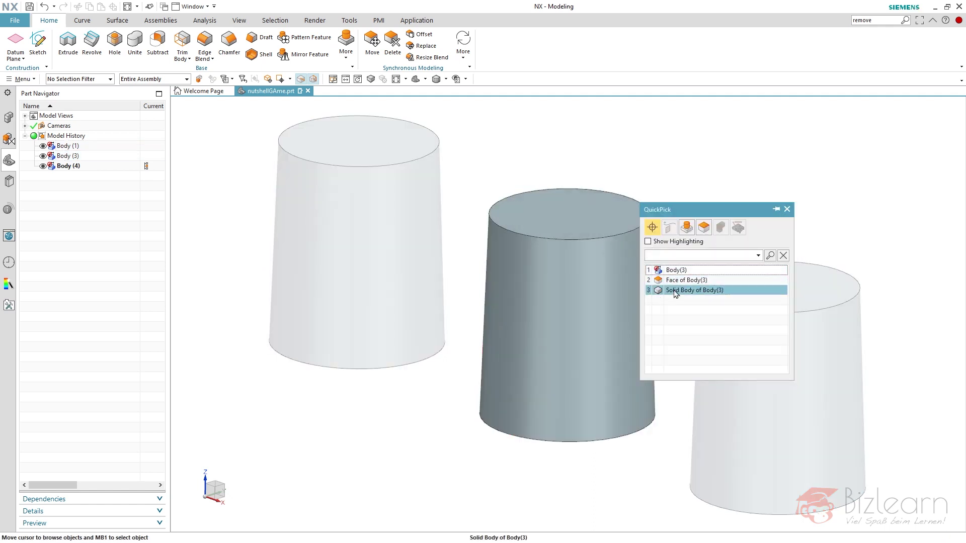
{"action": "left_click", "coordinate": [674, 270]}
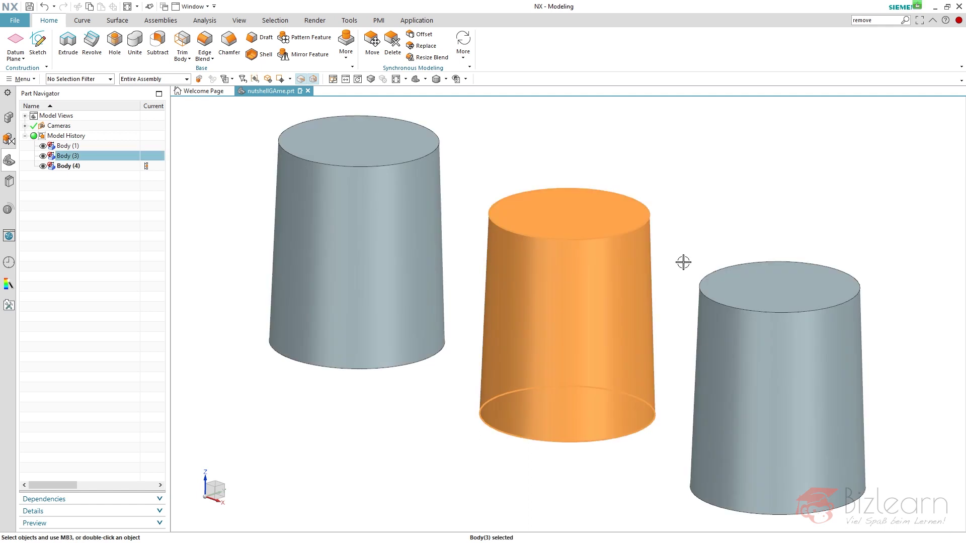
{"action": "key", "text": "Escape"}
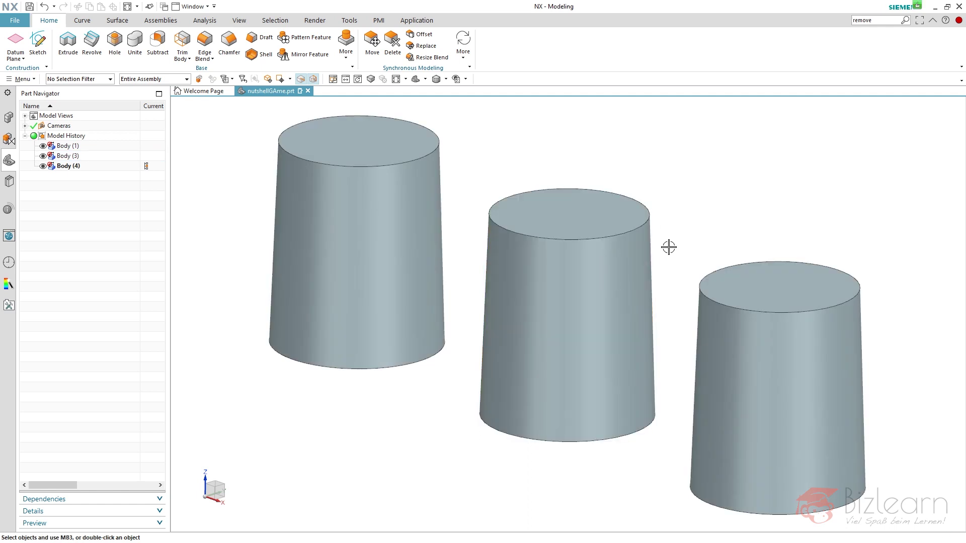
{"action": "left_click", "coordinate": [609, 256]}
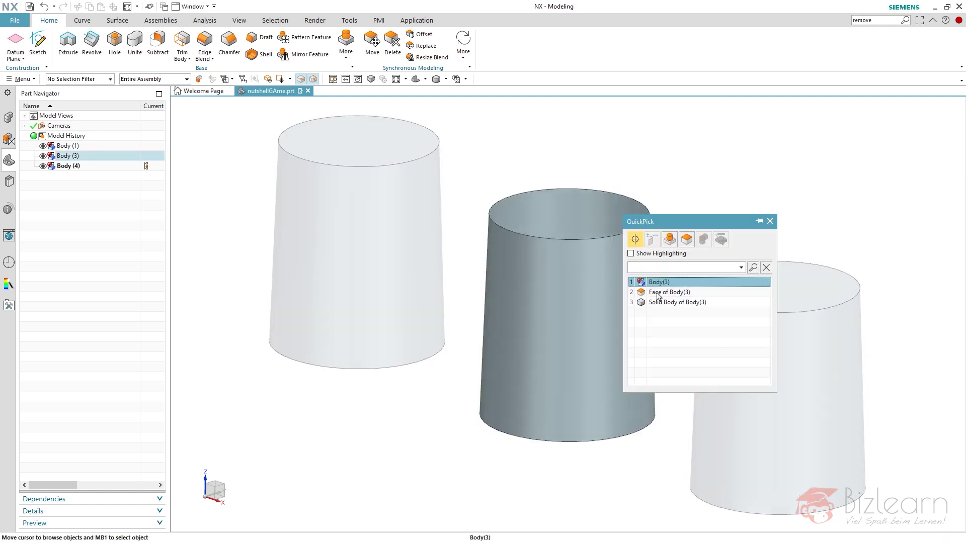
{"action": "left_click", "coordinate": [657, 301]}
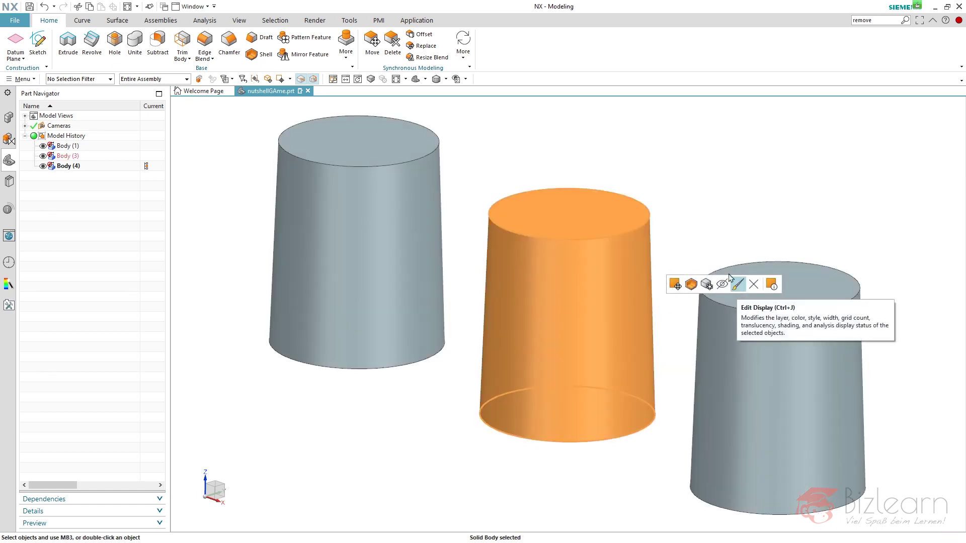
{"action": "key", "text": "Escape"}
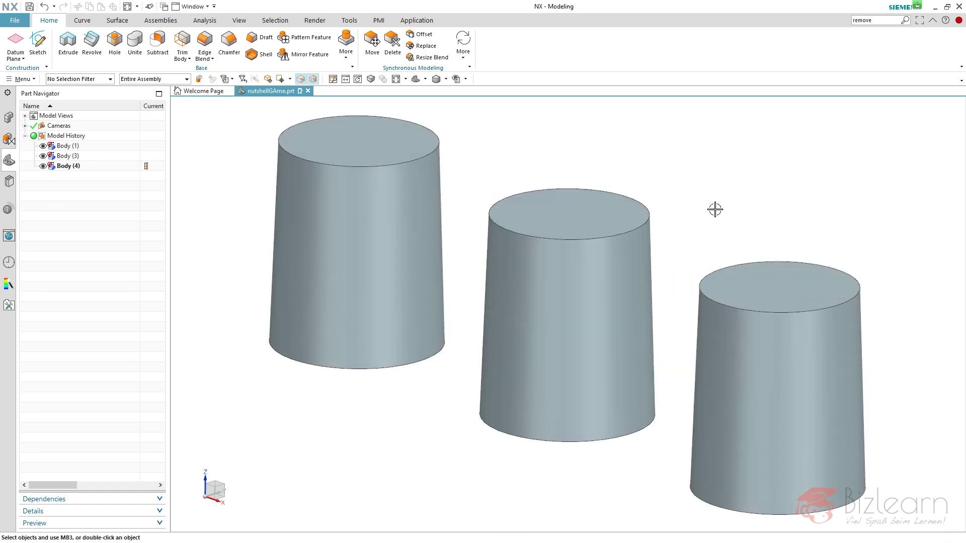
{"action": "left_click", "coordinate": [627, 215]}
{"action": "left_click", "coordinate": [673, 249]}
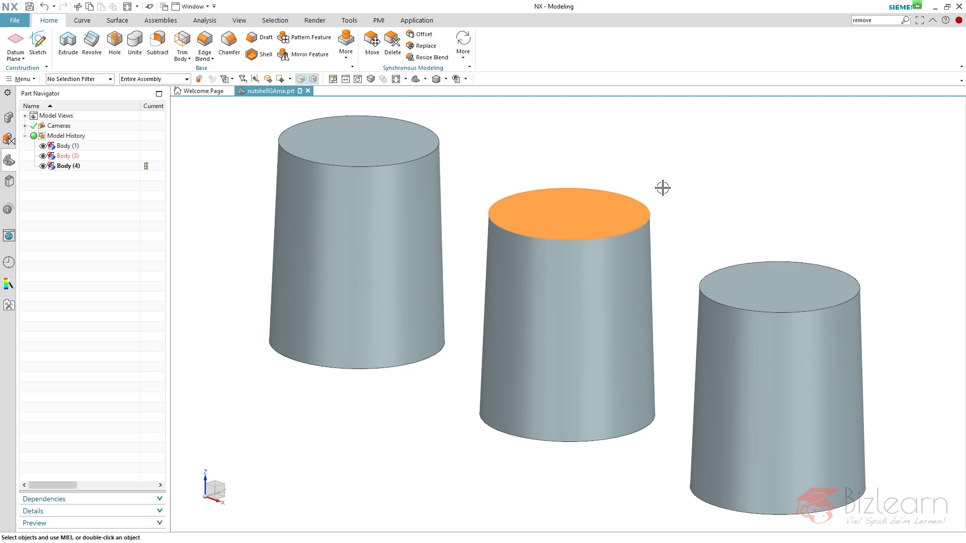
{"action": "key", "text": "Escape"}
Step: Set the selection filter to Face, box-select the middle cylinder, and cancel its colour settings unchanged
{"action": "left_click", "coordinate": [111, 80]}
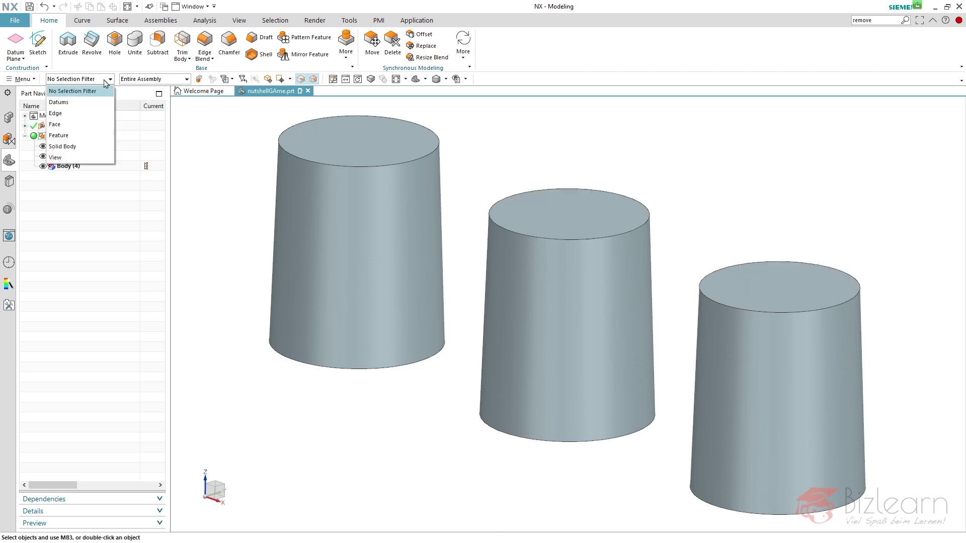
{"action": "left_click", "coordinate": [95, 123]}
{"action": "left_click_drag", "start_coordinate": [470, 159], "coordinate": [672, 460]}
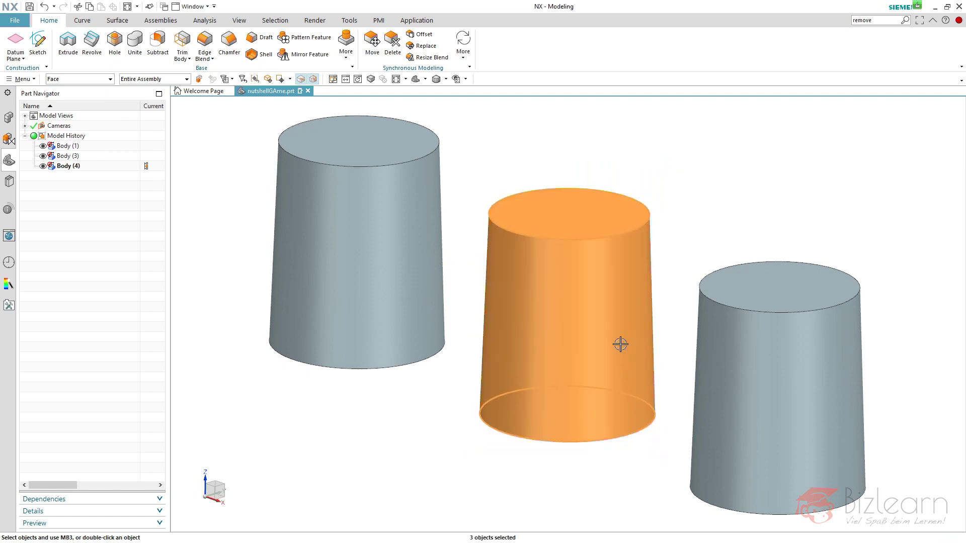
{"action": "key", "text": "ctrl+j"}
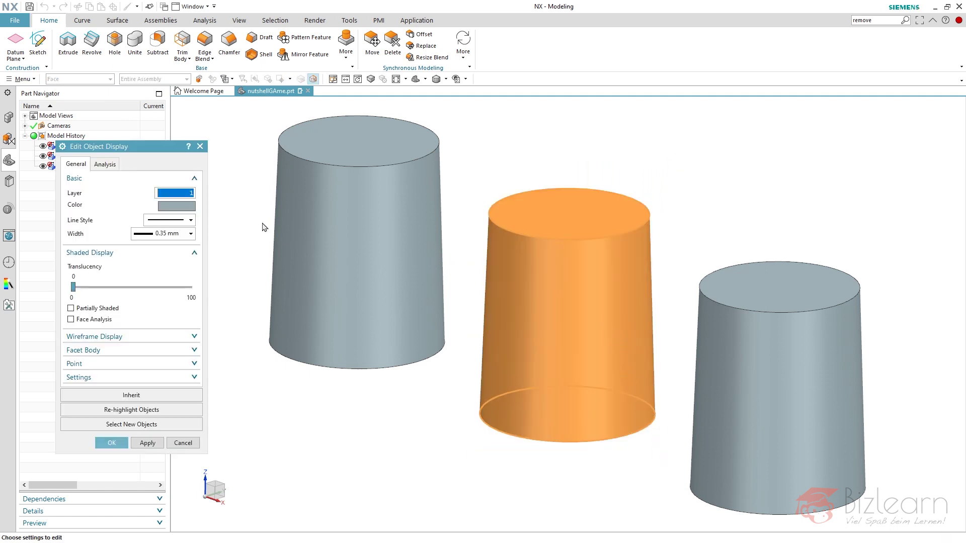
{"action": "left_click", "coordinate": [192, 204]}
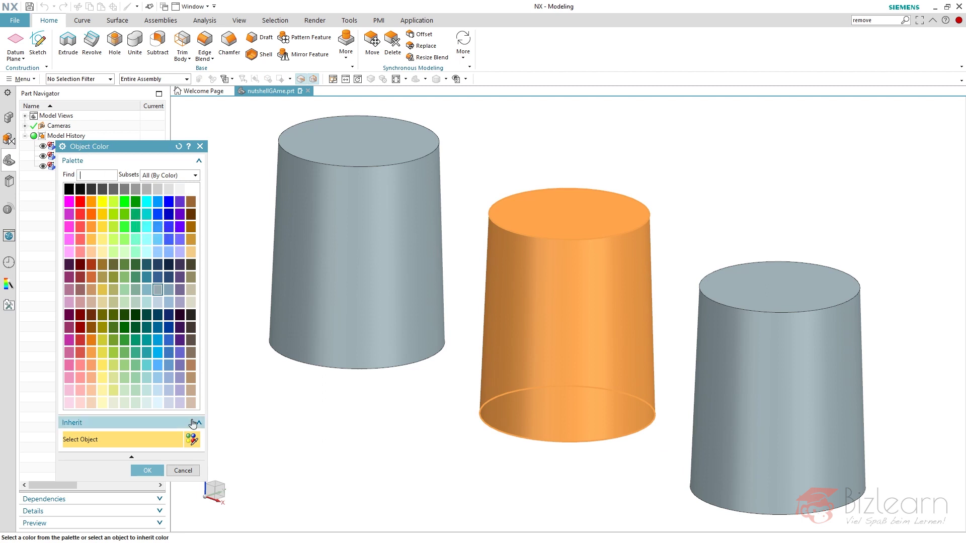
{"action": "left_click", "coordinate": [183, 471]}
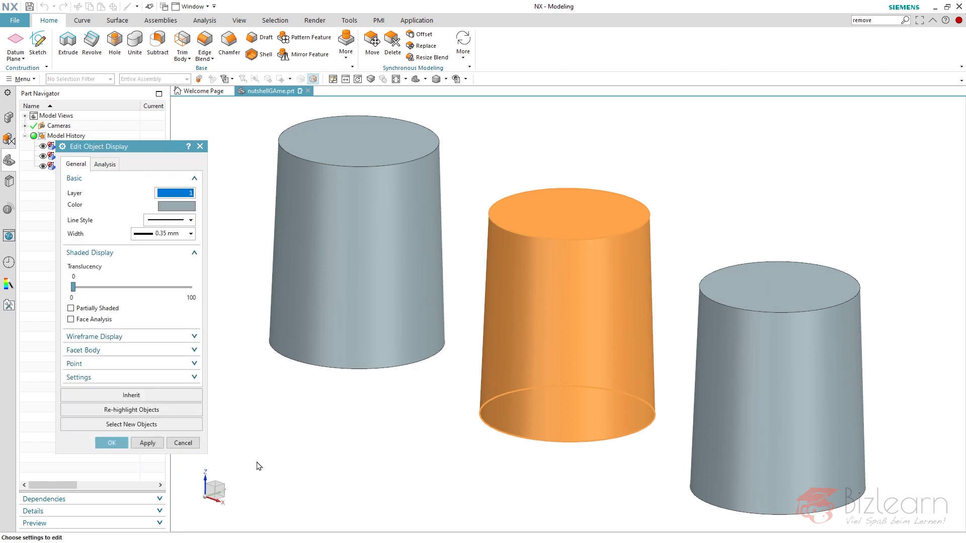
{"action": "left_click", "coordinate": [191, 443]}
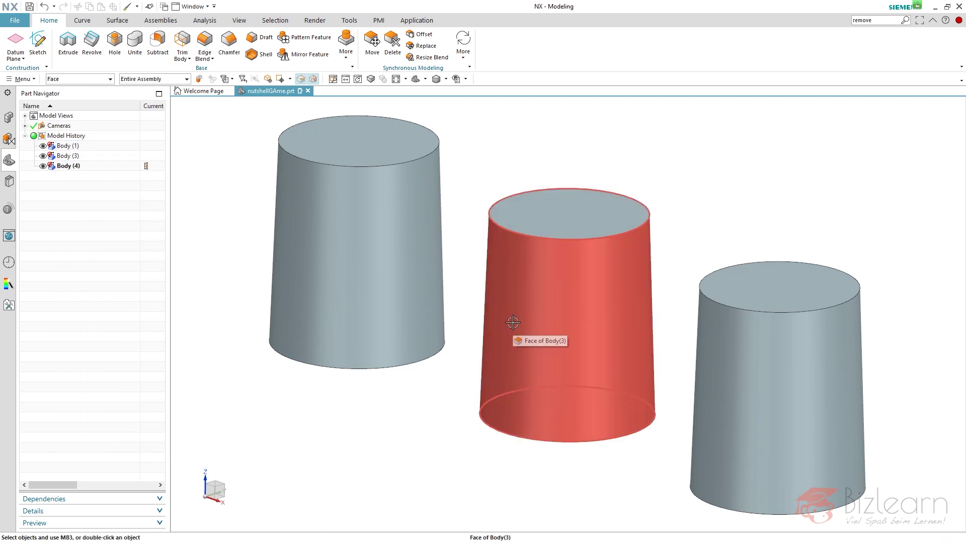
Step: Filter selection to Solid Body and colour the middle cylinder green in Edit Object Display
{"action": "left_click", "coordinate": [91, 79]}
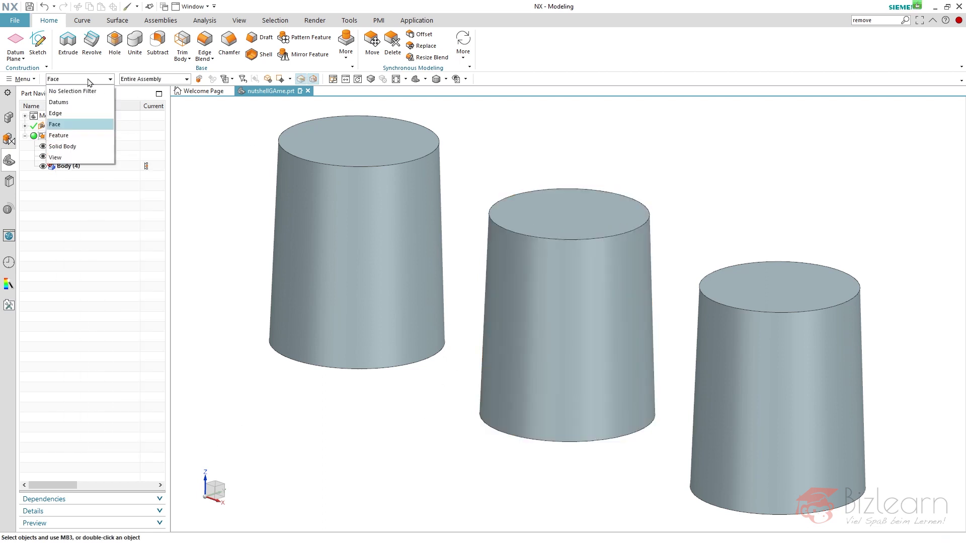
{"action": "left_click", "coordinate": [67, 147]}
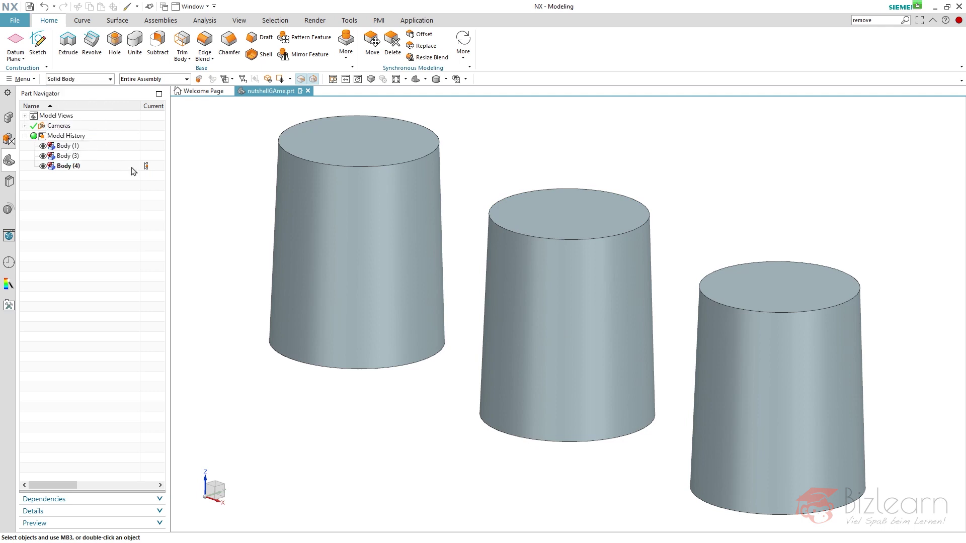
{"action": "left_click", "coordinate": [562, 199]}
{"action": "left_click", "coordinate": [643, 183]}
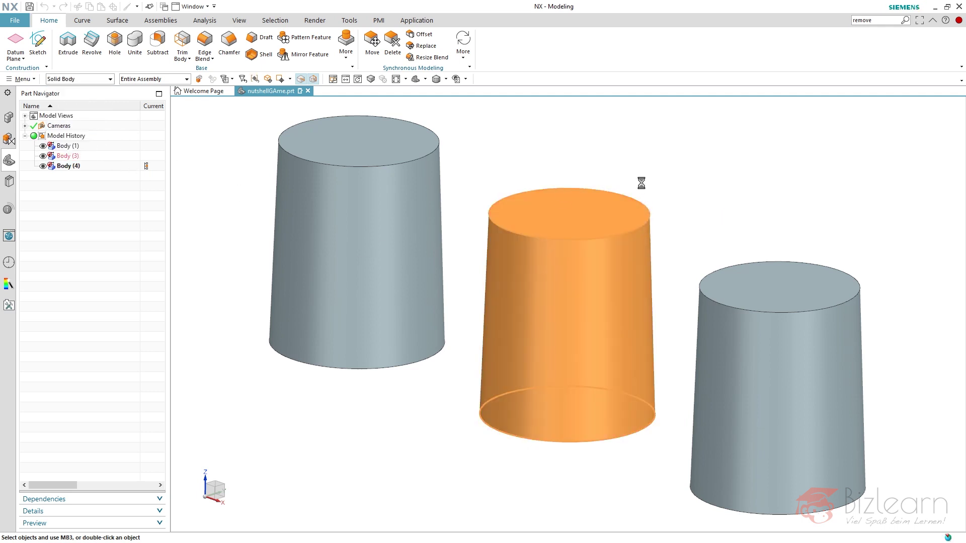
{"action": "left_click", "coordinate": [176, 206]}
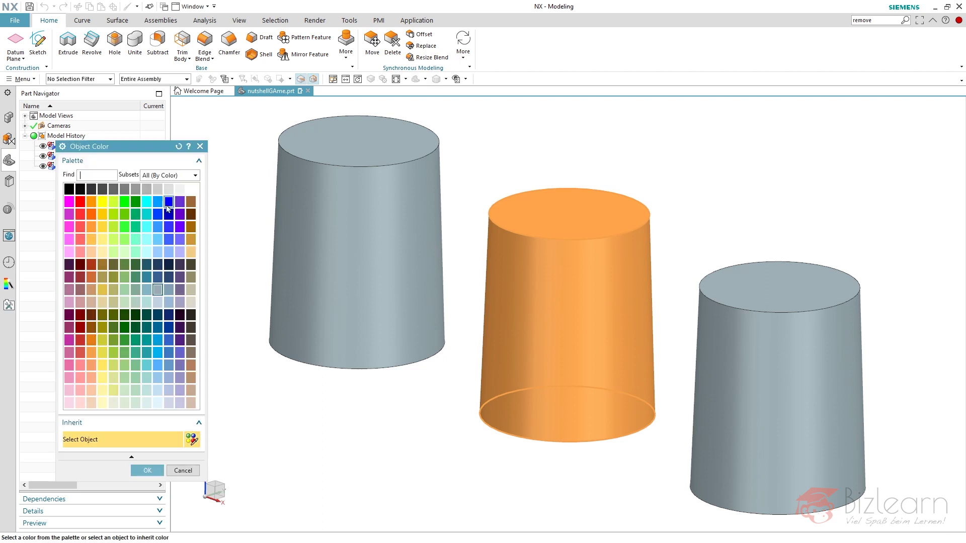
{"action": "left_click", "coordinate": [148, 471]}
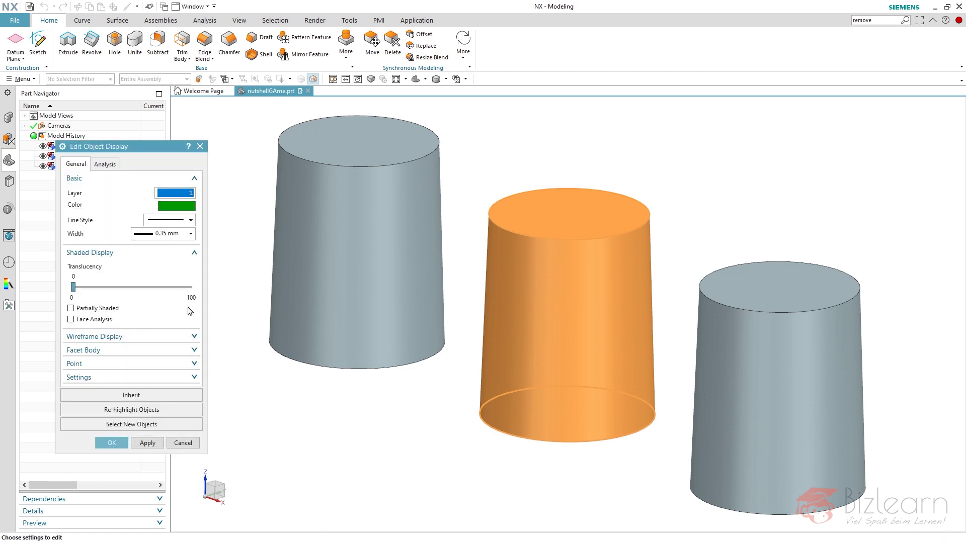
{"action": "left_click", "coordinate": [122, 492]}
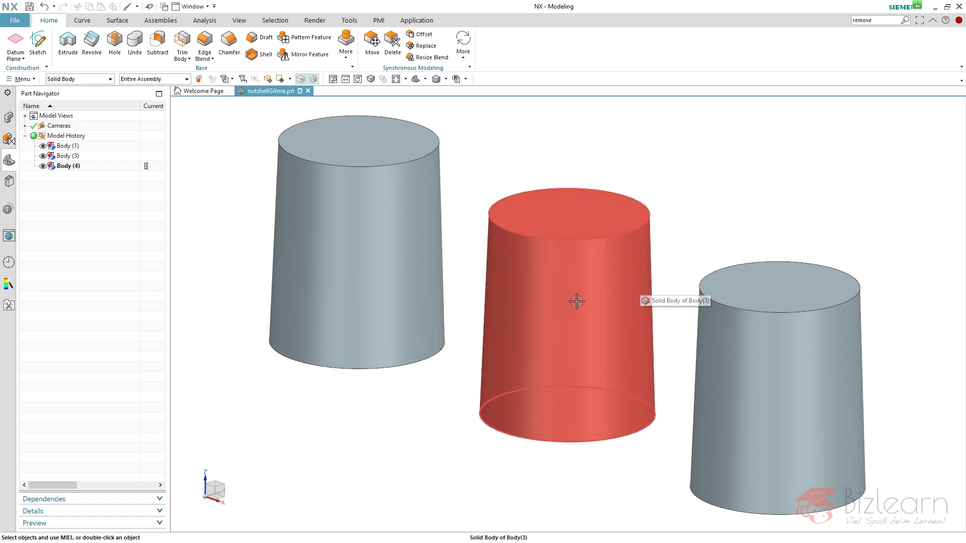
{"action": "scroll", "coordinate": [569, 285], "scroll_direction": "down", "scroll_amount": 1}
{"action": "left_click", "coordinate": [569, 285]}
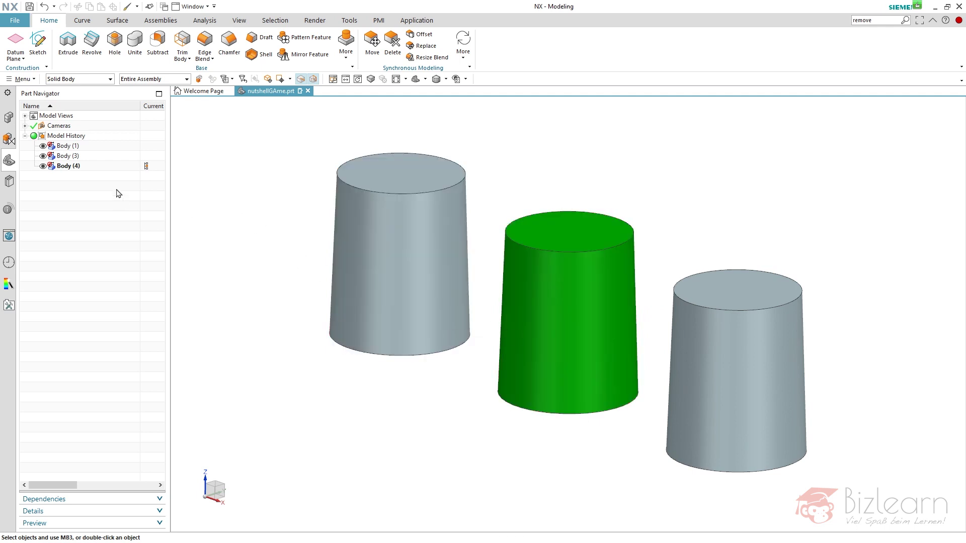
Step: Assign a blue feature face colour to Body (1), (3) and (4)
{"action": "left_click", "coordinate": [69, 146]}
{"action": "left_click", "coordinate": [67, 167], "text": "shift"}
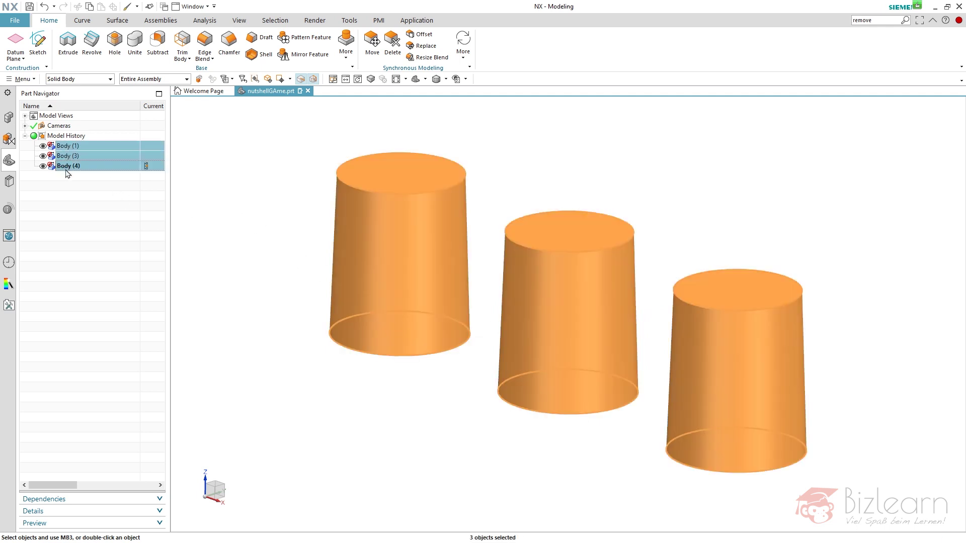
{"action": "right_click", "coordinate": [73, 167]}
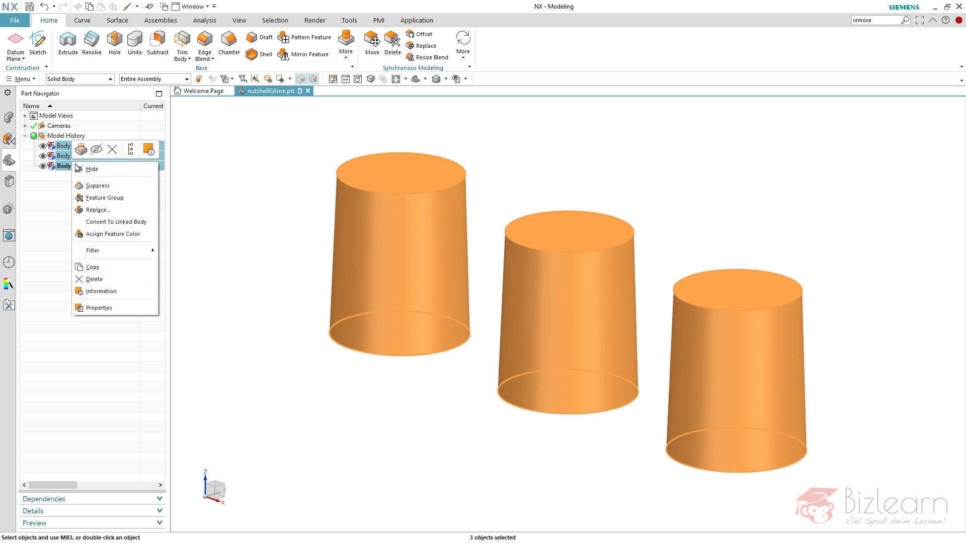
{"action": "left_click", "coordinate": [113, 234]}
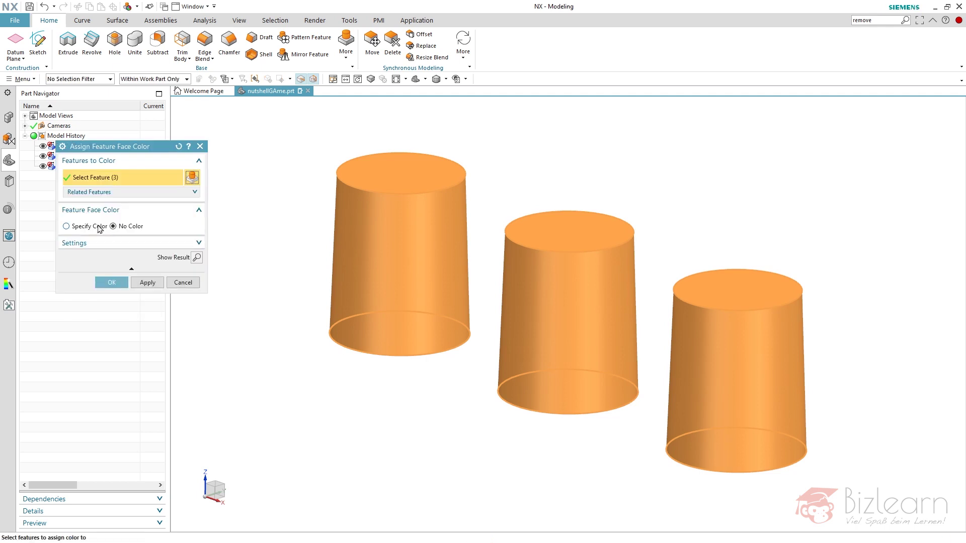
{"action": "left_click", "coordinate": [100, 227]}
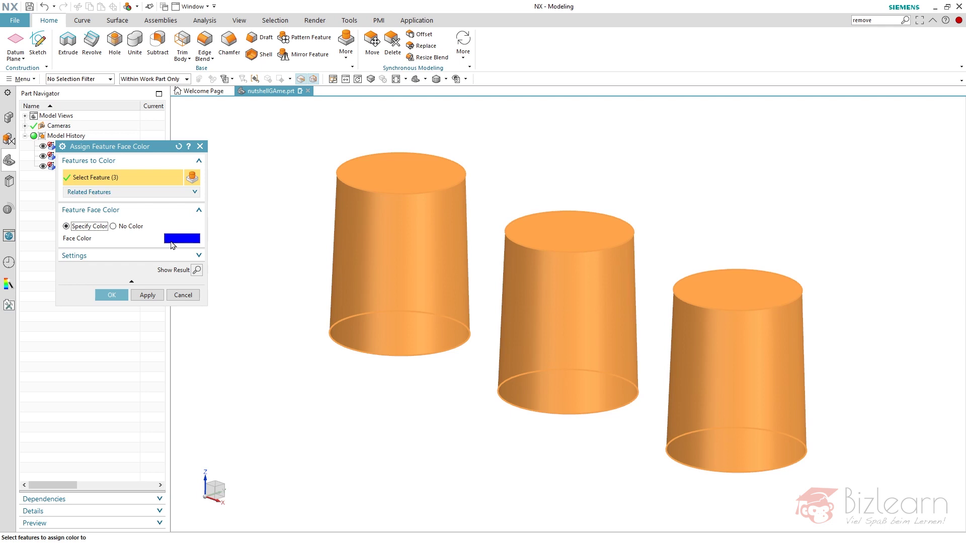
{"action": "middle_click", "coordinate": [154, 252]}
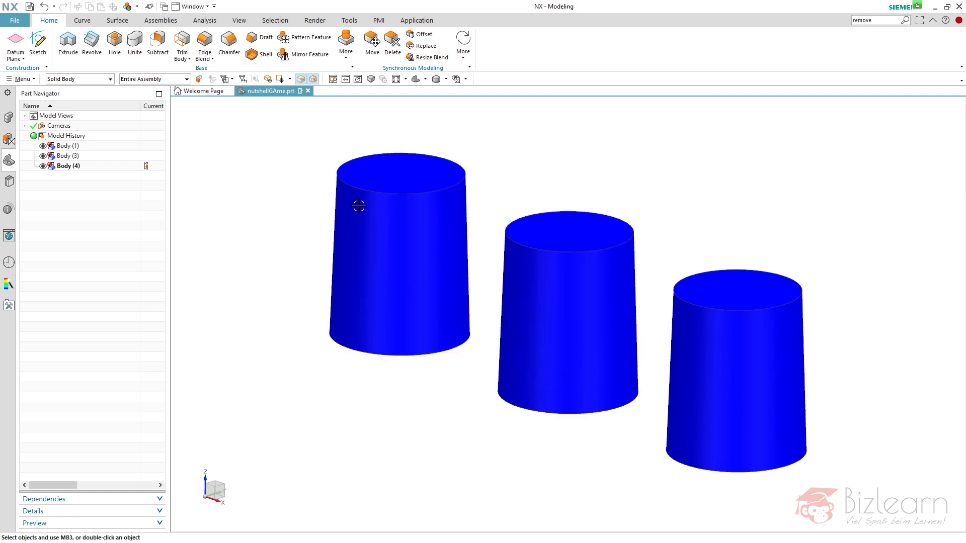
{"action": "left_click", "coordinate": [109, 80]}
Step: Clear the selection filter and replace Body (3)'s feature with the left cup, Body (1)
{"action": "left_click", "coordinate": [101, 91]}
{"action": "left_click", "coordinate": [76, 156]}
{"action": "right_click", "coordinate": [74, 155]}
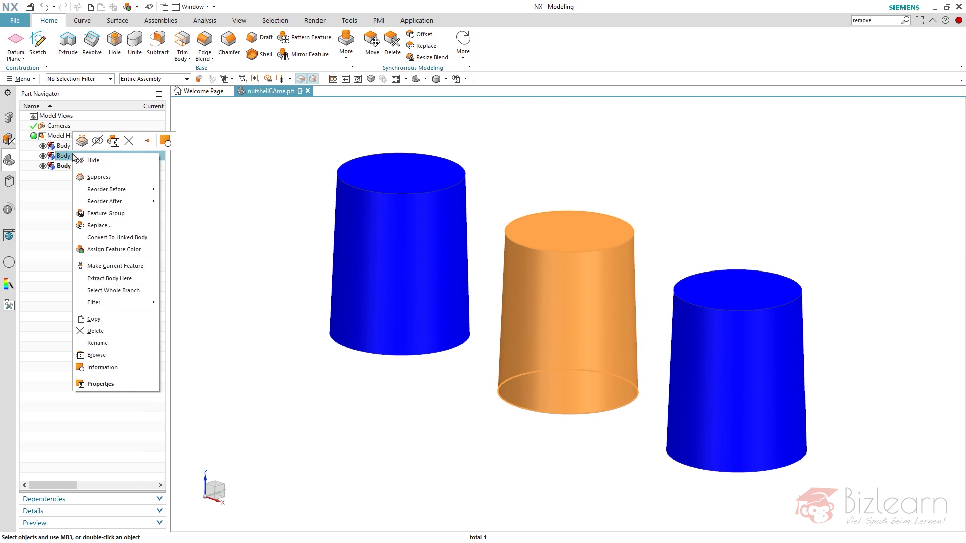
{"action": "left_click", "coordinate": [95, 225]}
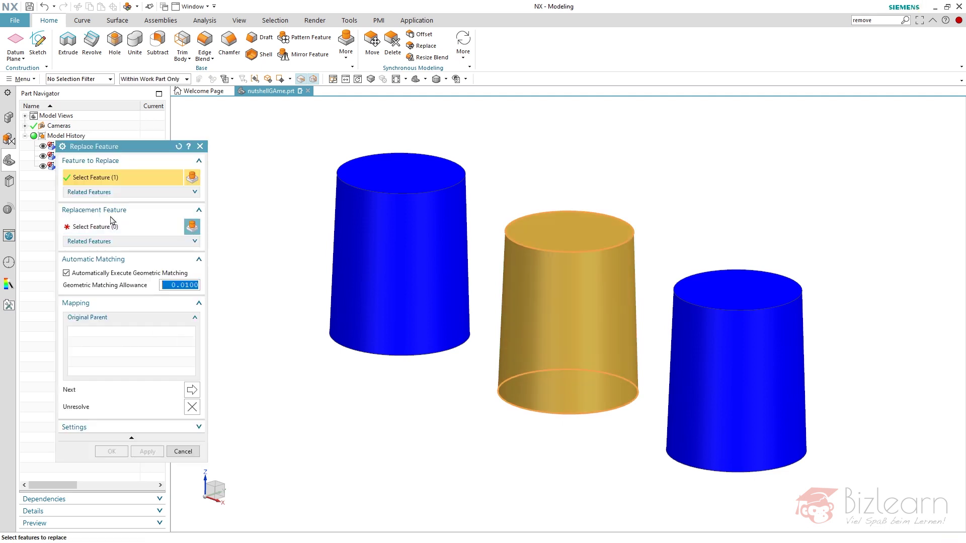
{"action": "left_click", "coordinate": [112, 225]}
{"action": "left_click", "coordinate": [348, 236]}
{"action": "middle_click", "coordinate": [276, 225]}
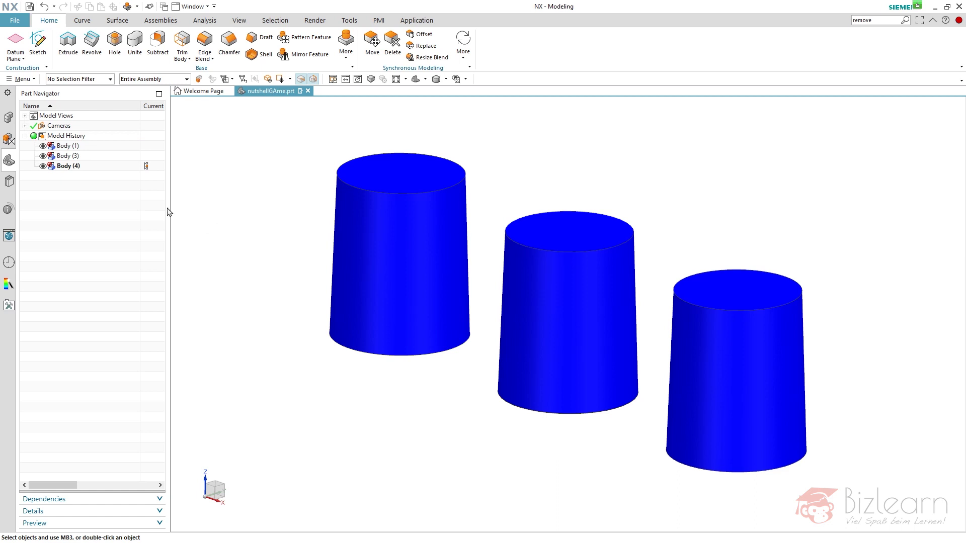
{"action": "left_click", "coordinate": [74, 146]}
{"action": "left_click", "coordinate": [75, 166], "text": "shift"}
{"action": "right_click", "coordinate": [70, 164]}
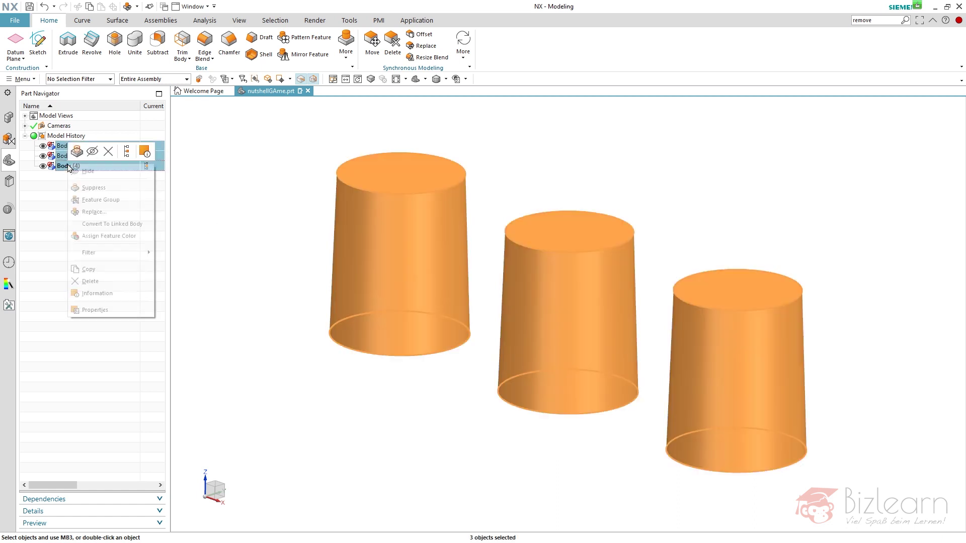
{"action": "left_click", "coordinate": [106, 237]}
{"action": "left_click", "coordinate": [113, 226]}
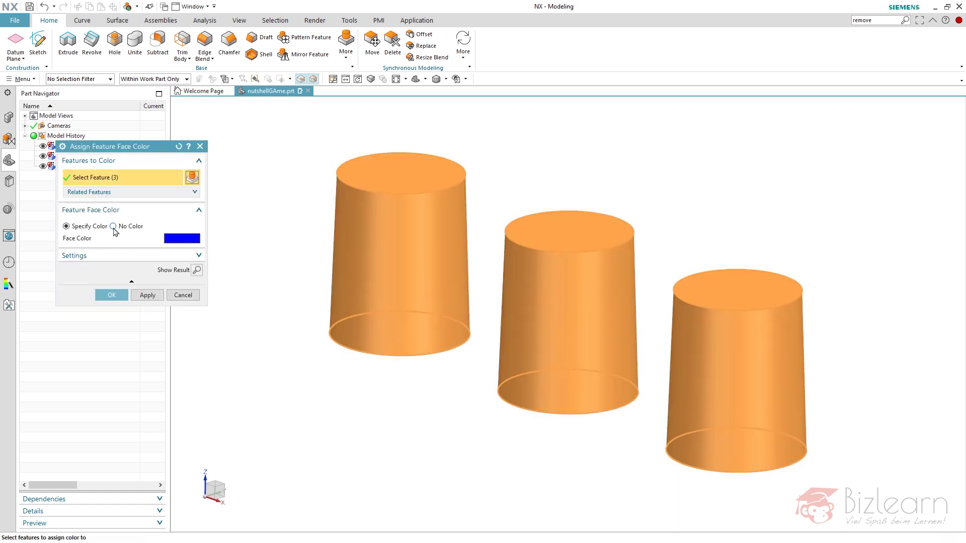
{"action": "left_click", "coordinate": [193, 259]}
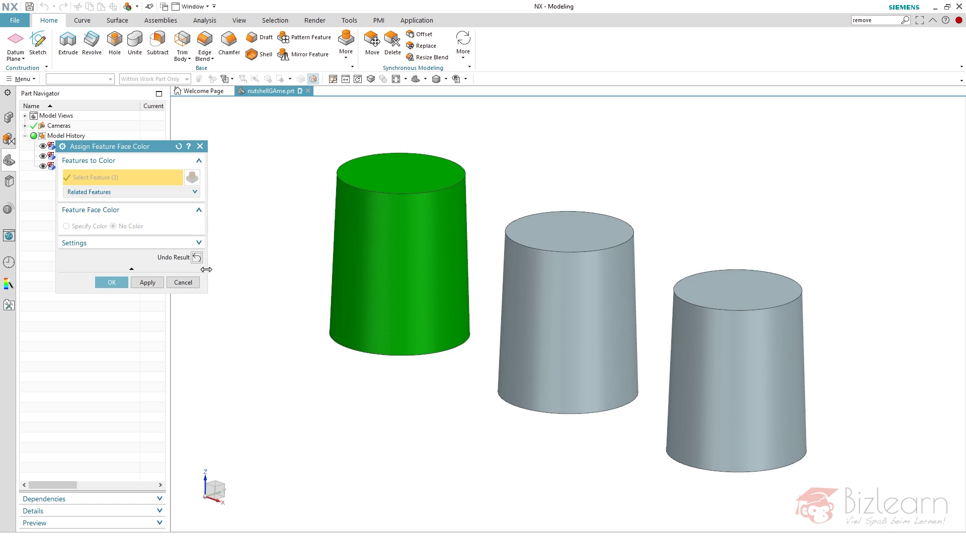
{"action": "left_click", "coordinate": [183, 282]}
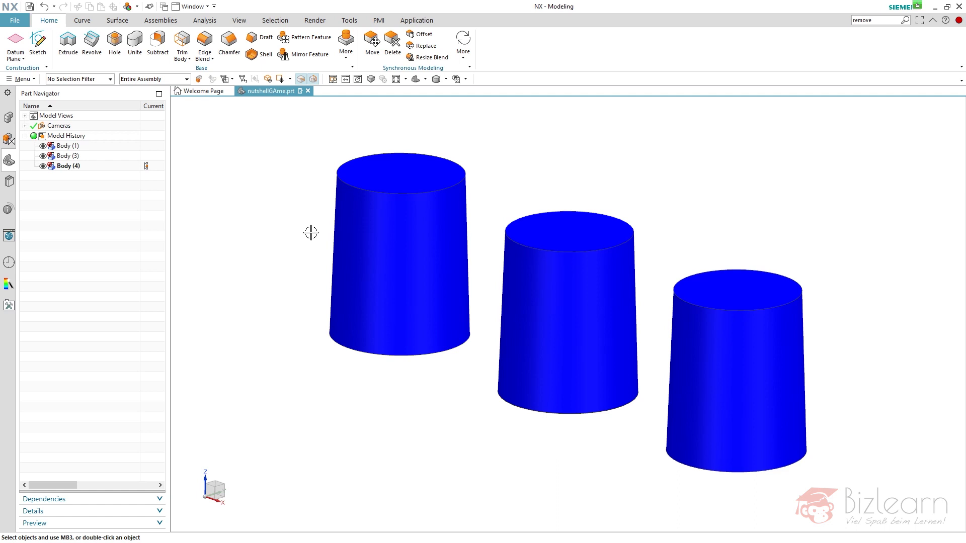
Step: Replace the left cup's feature with the middle cup, then the right cup's with the left
{"action": "right_click", "coordinate": [76, 145]}
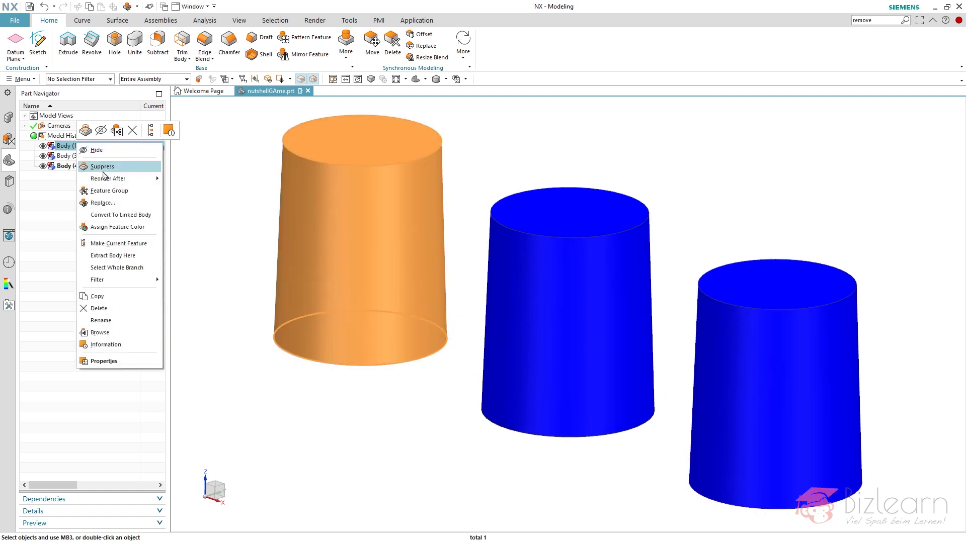
{"action": "left_click", "coordinate": [101, 203]}
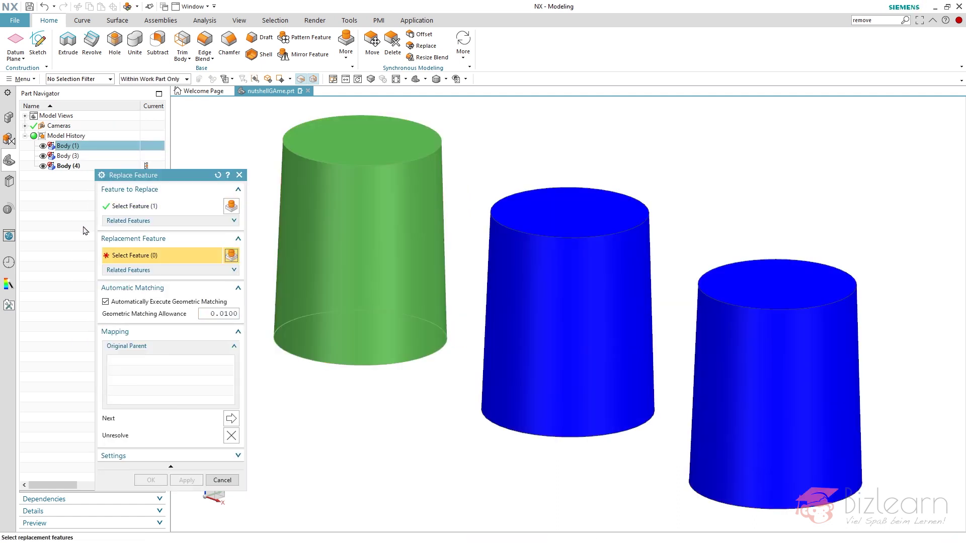
{"action": "left_click", "coordinate": [518, 294]}
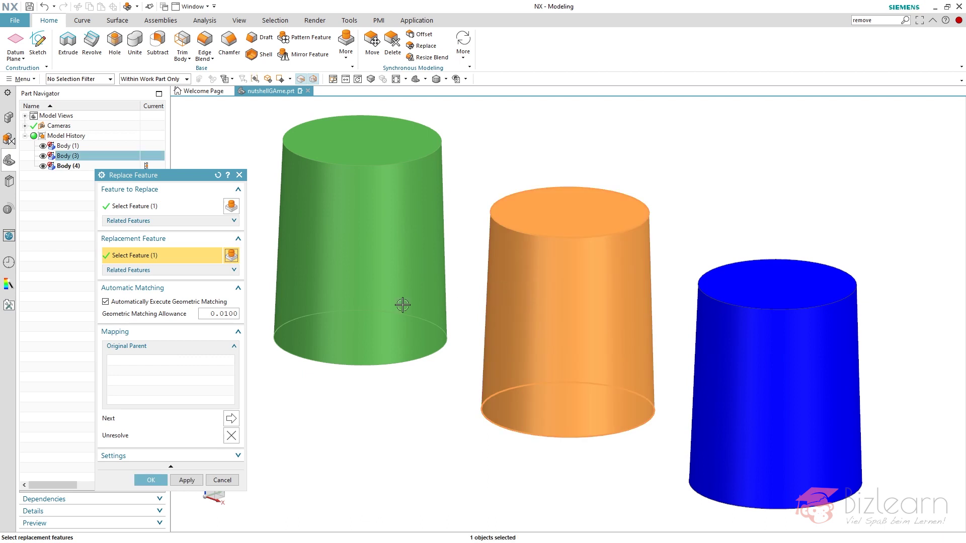
{"action": "left_click", "coordinate": [201, 478]}
{"action": "left_click", "coordinate": [708, 374]}
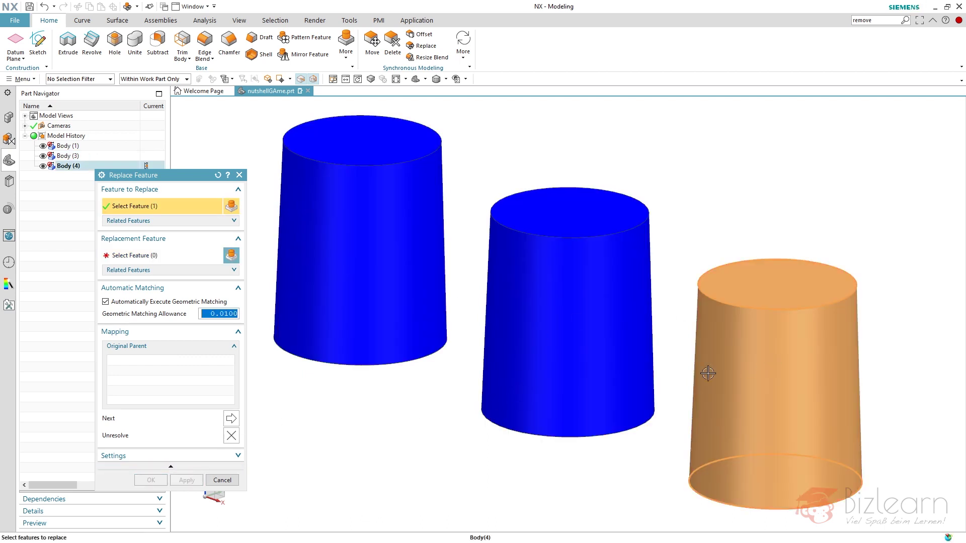
{"action": "middle_click", "coordinate": [429, 396]}
{"action": "left_click", "coordinate": [386, 317]}
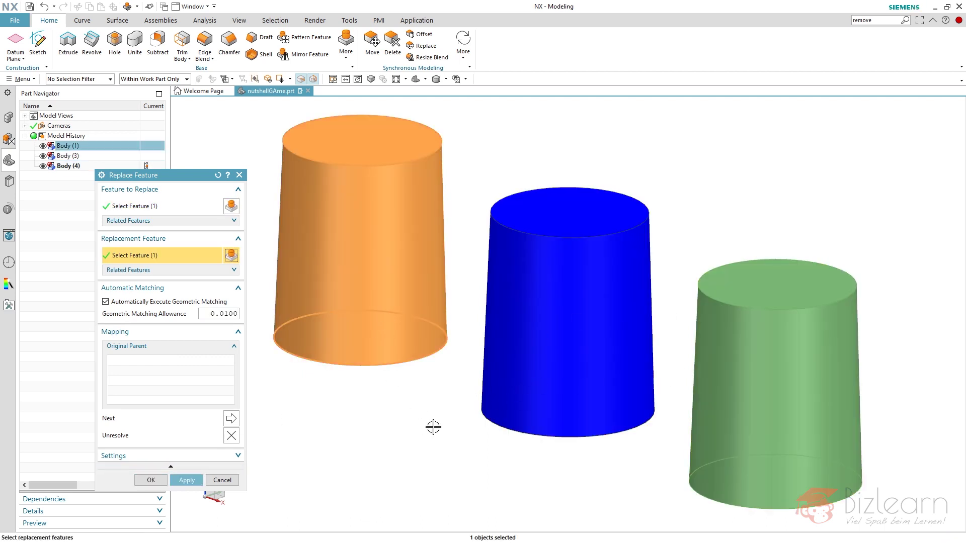
{"action": "middle_click", "coordinate": [433, 427]}
Step: Replace middle with left, right with middle, then middle with left again, finishing with OK
{"action": "left_click", "coordinate": [495, 395]}
{"action": "middle_click", "coordinate": [434, 415]}
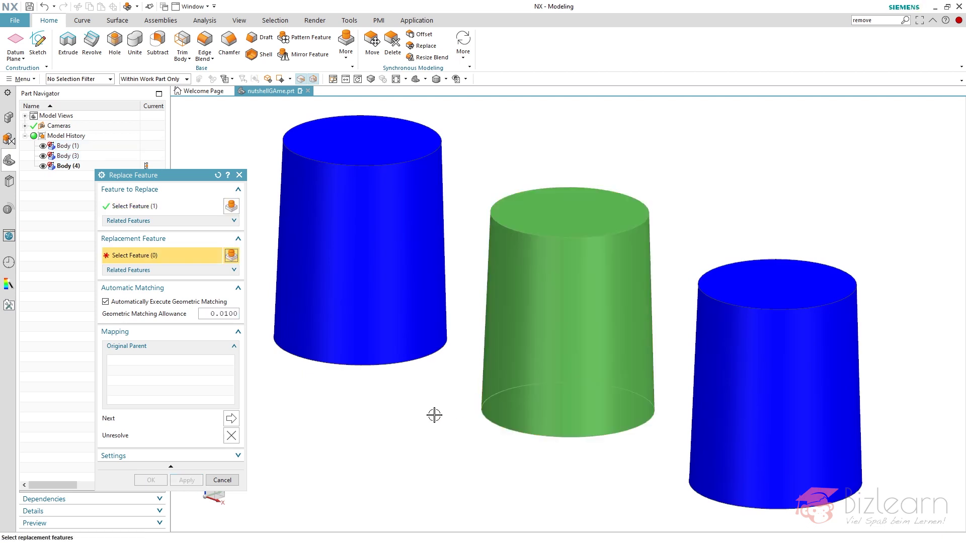
{"action": "left_click", "coordinate": [401, 349]}
{"action": "middle_click", "coordinate": [435, 412]}
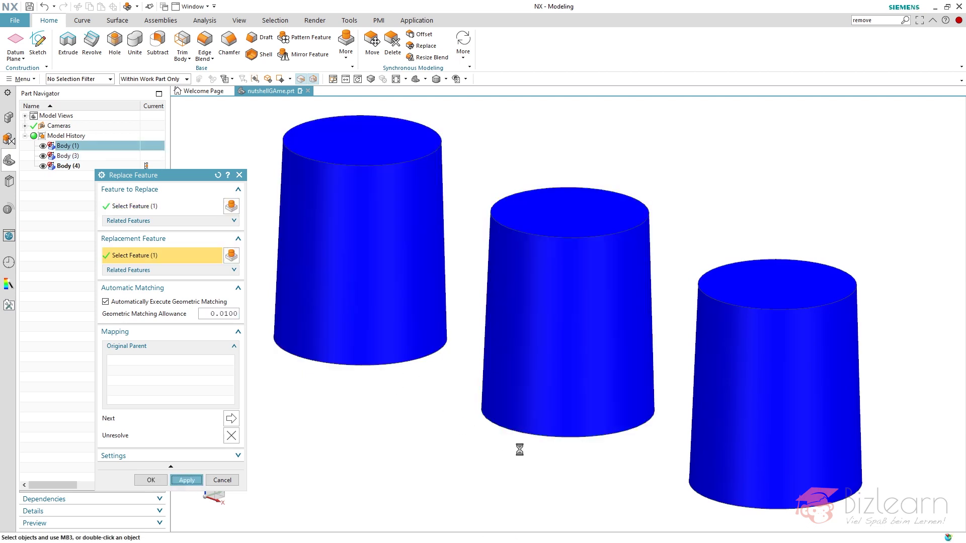
{"action": "left_click", "coordinate": [689, 451]}
{"action": "middle_click", "coordinate": [556, 460]}
{"action": "left_click", "coordinate": [563, 424]}
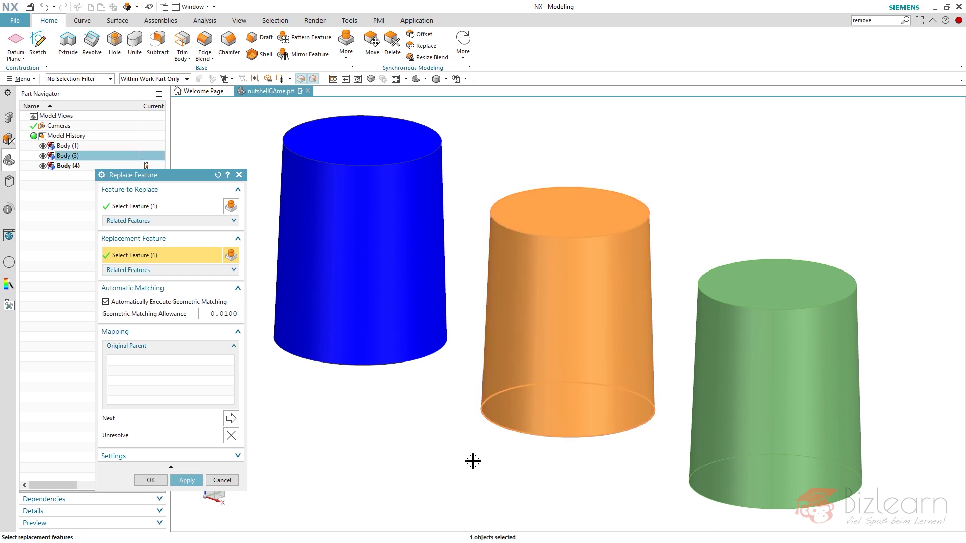
{"action": "middle_click", "coordinate": [435, 452]}
{"action": "left_click", "coordinate": [500, 427]}
{"action": "middle_click", "coordinate": [430, 419]}
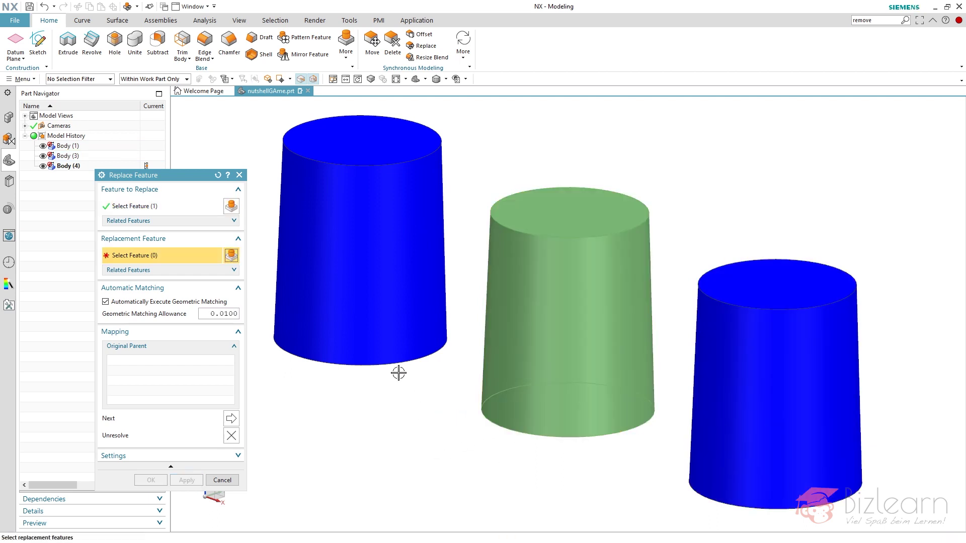
{"action": "left_click", "coordinate": [388, 349]}
{"action": "middle_click", "coordinate": [279, 461]}
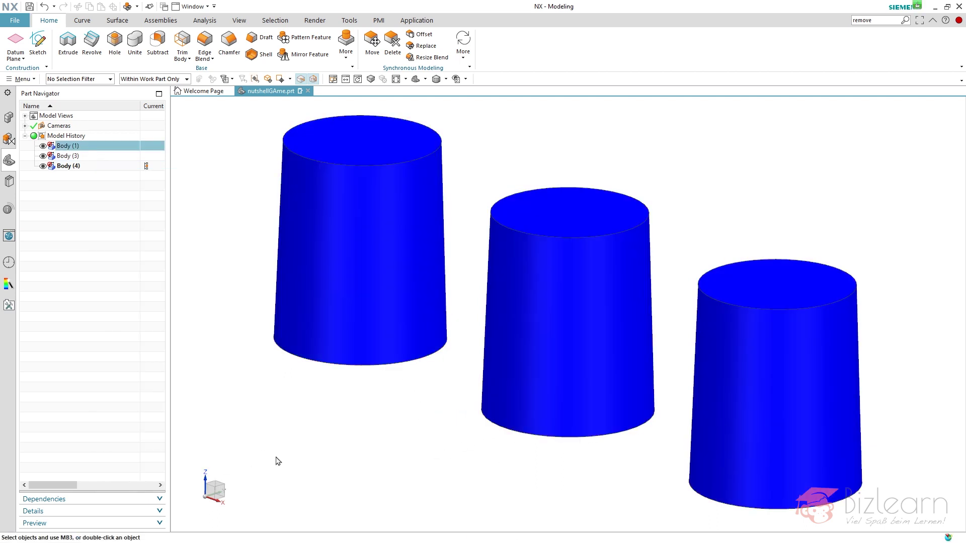